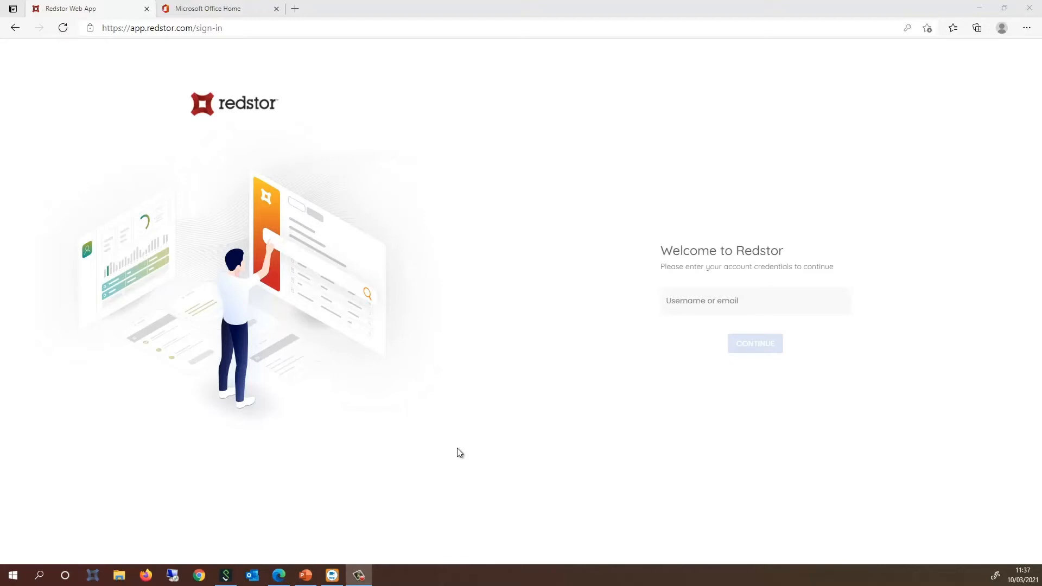
Step: Sign in to Redstor with the account username and password
click(675, 309)
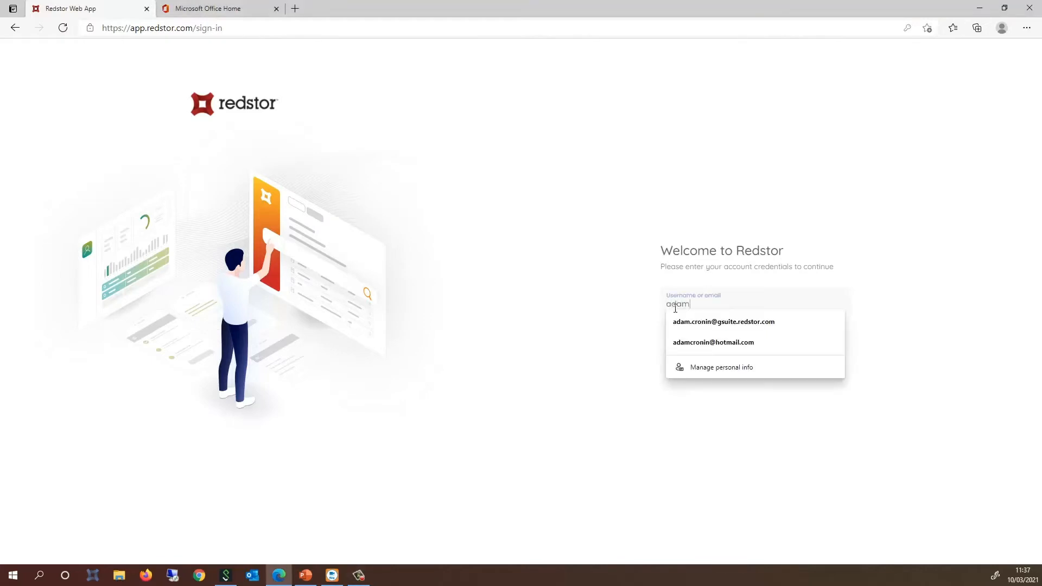
key(Return)
text(••••••••)
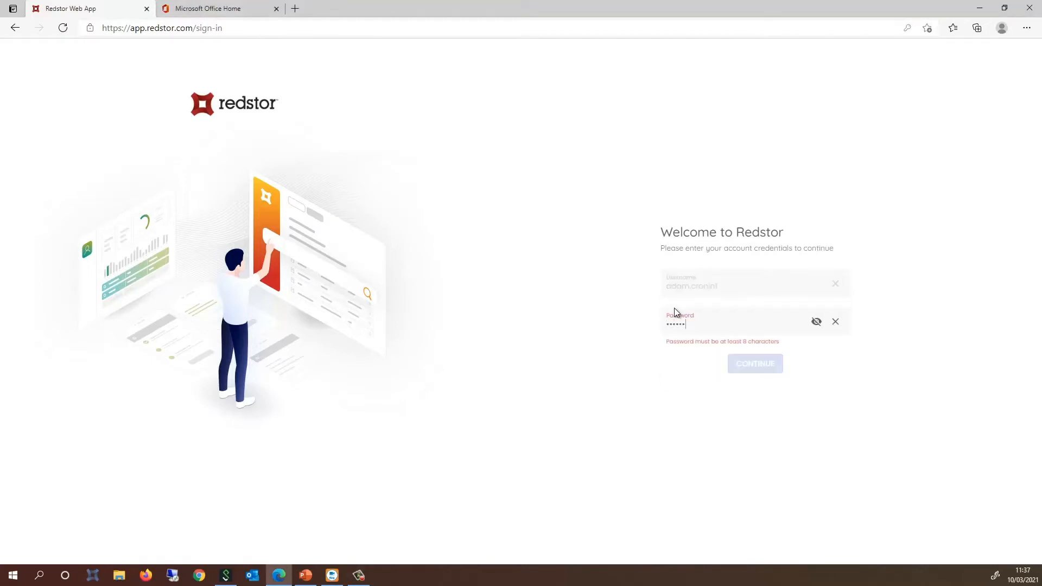
key(Return)
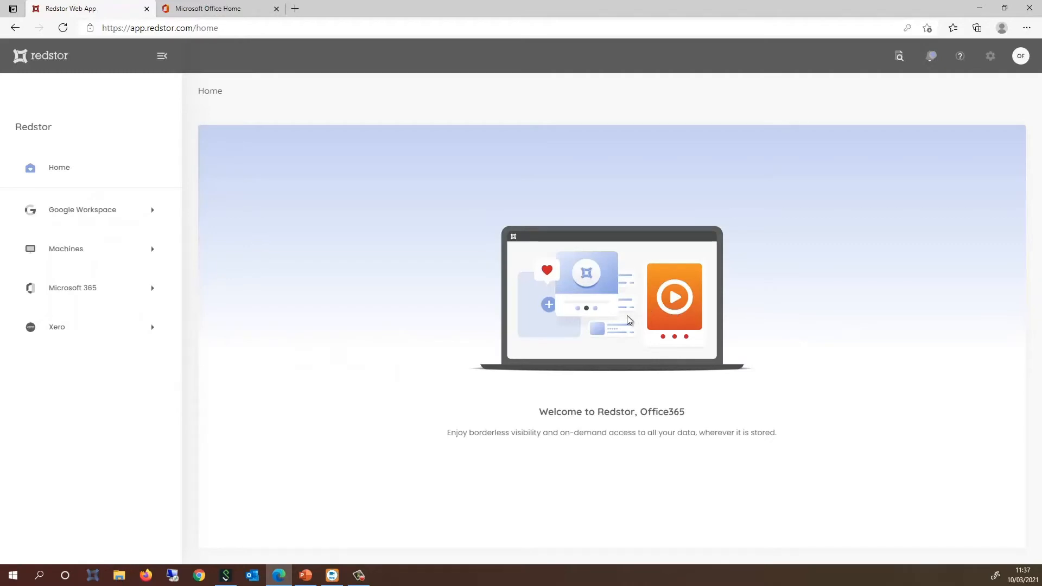
Step: Browse the Microsoft 365 Mail, OneDrive, Sharepoint and Teams backup pages, then review Mail's mailbox list
click(95, 296)
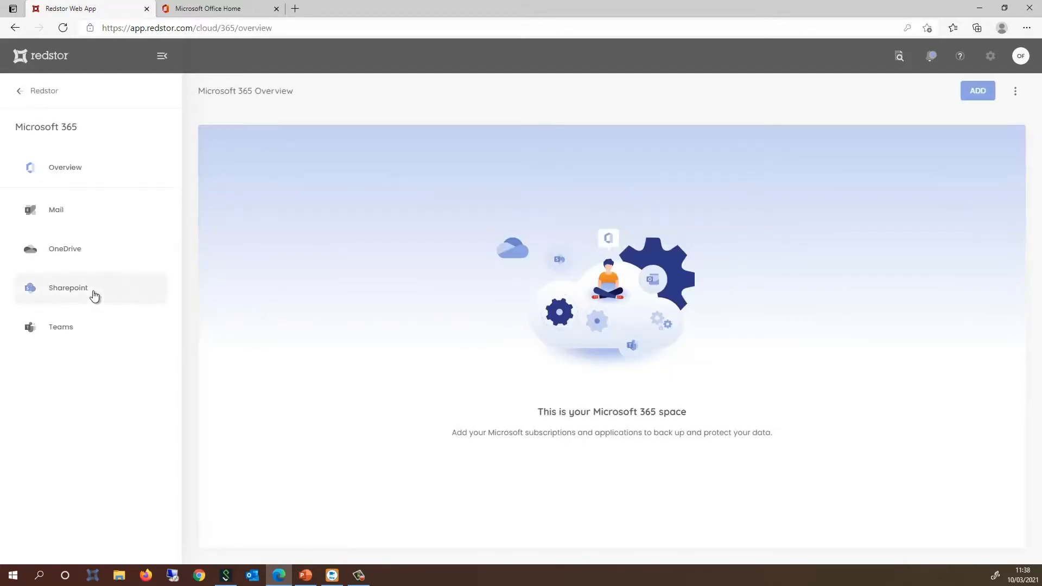
click(101, 216)
click(100, 251)
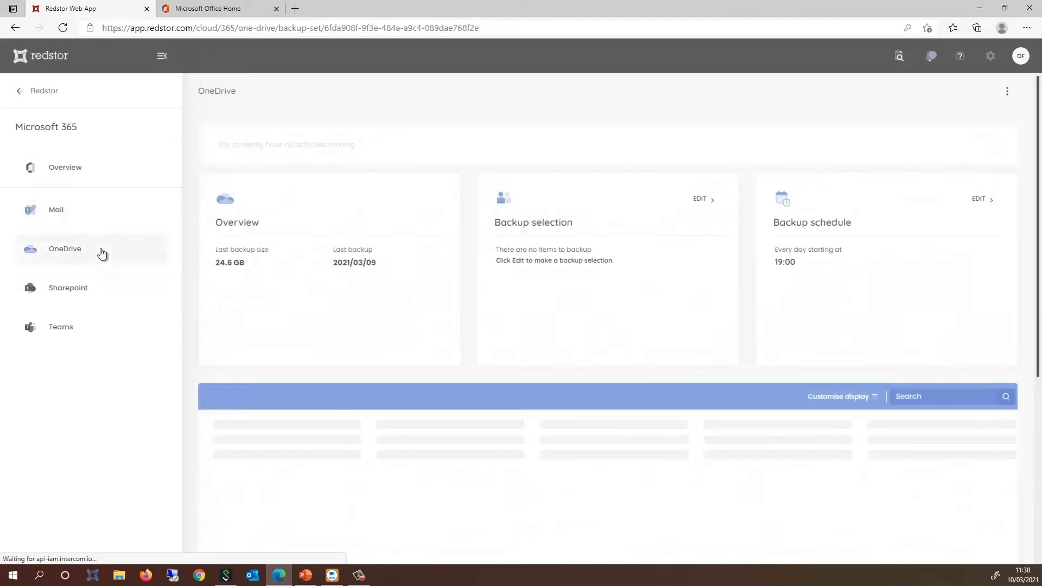
click(97, 295)
click(89, 332)
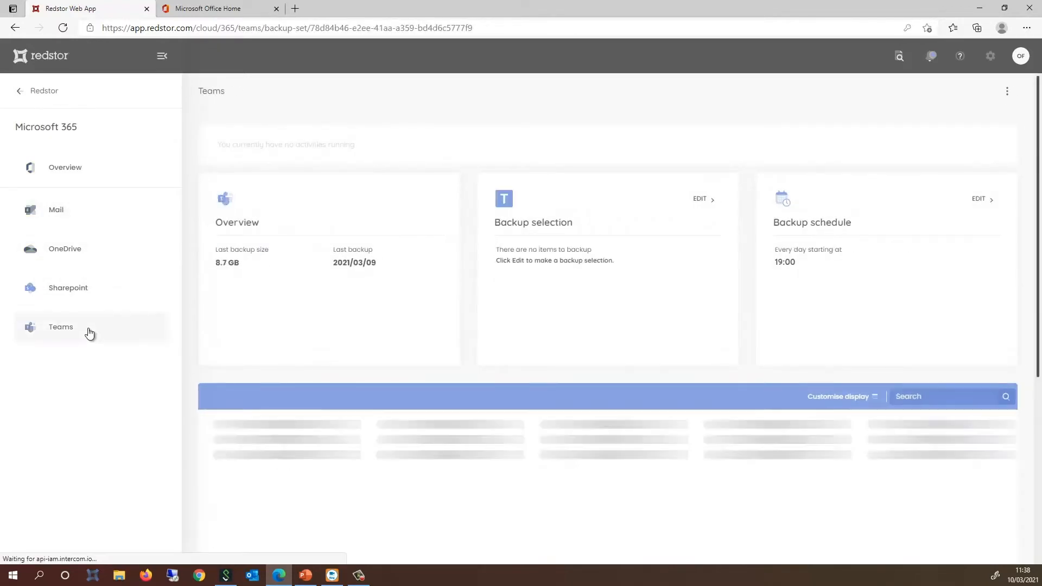
click(76, 213)
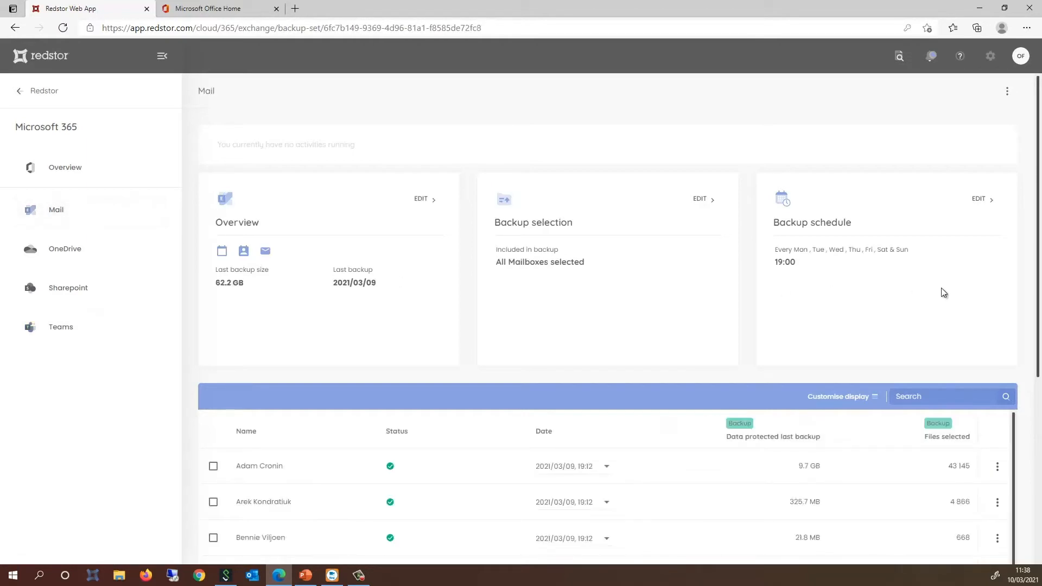
scroll(990, 282, down, 3)
scroll(991, 287, down, 3)
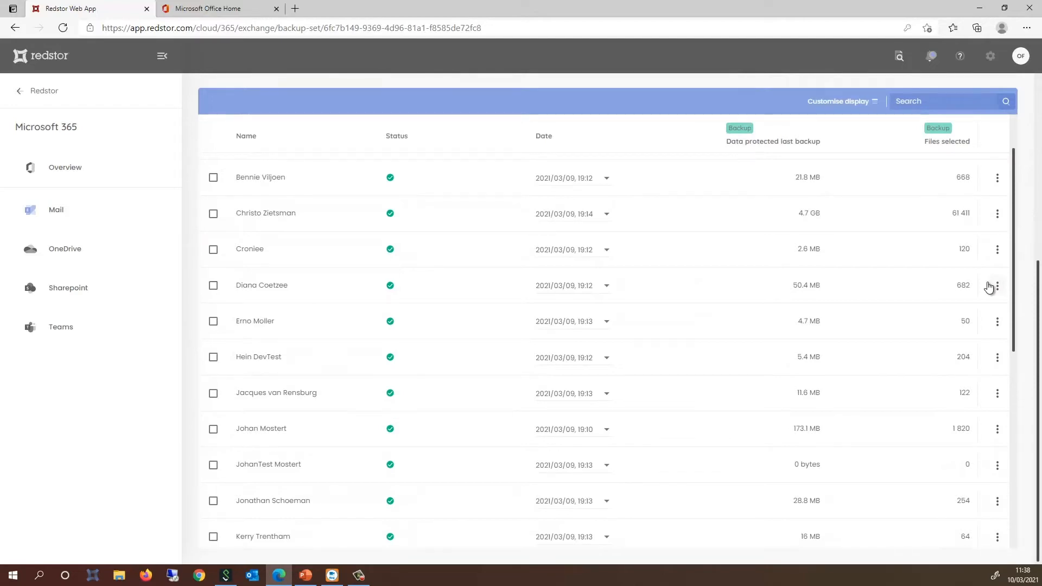
scroll(989, 288, up, 1)
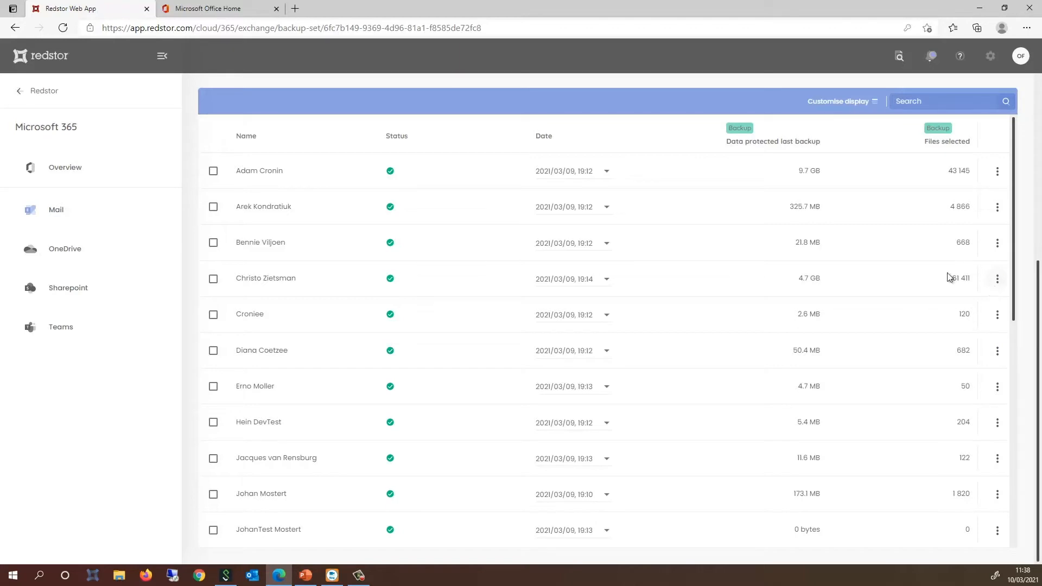
click(213, 171)
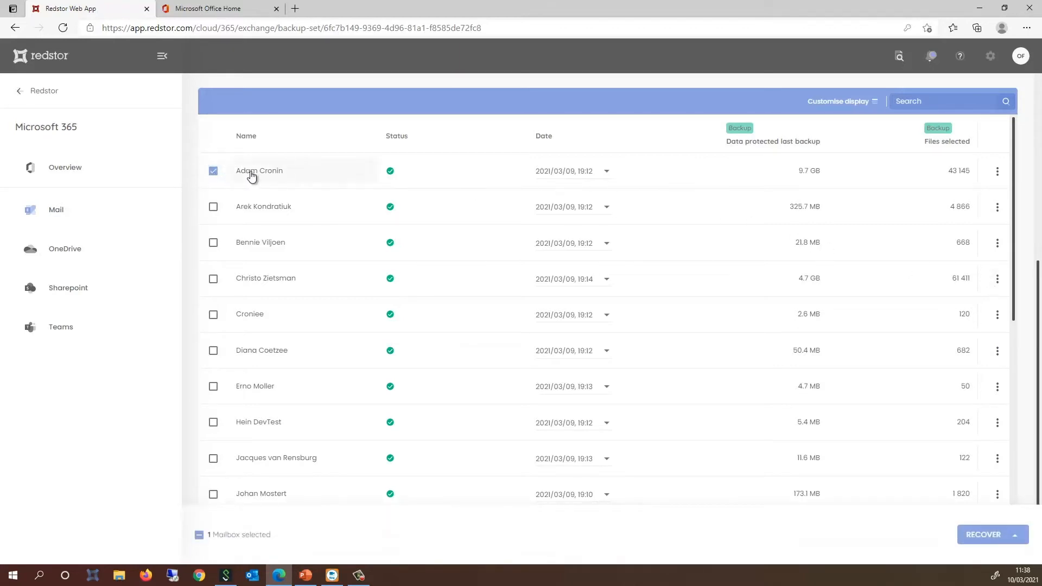
mouse_move(391, 173)
click(607, 172)
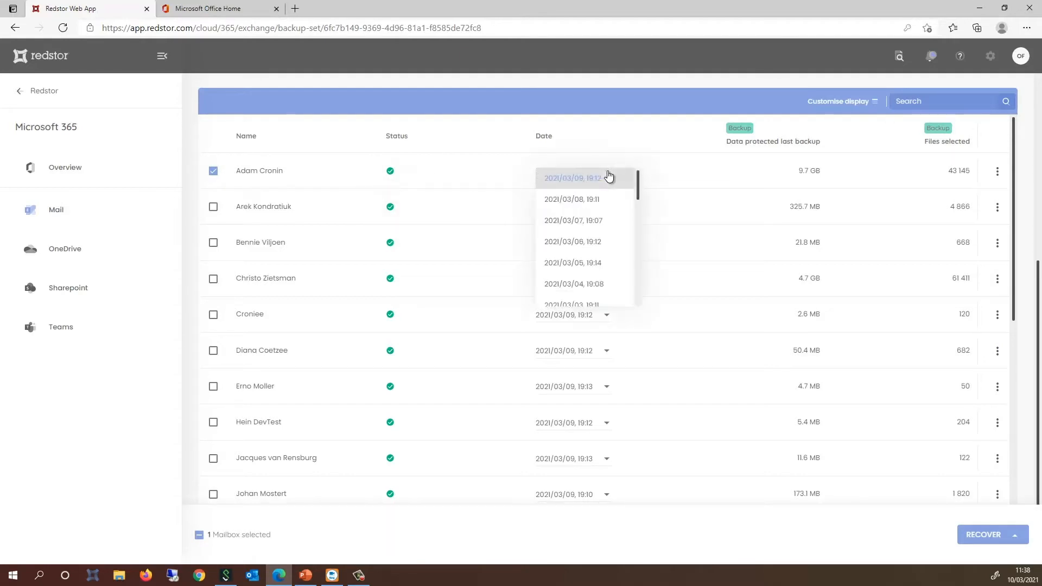
drag(637, 184, 633, 209)
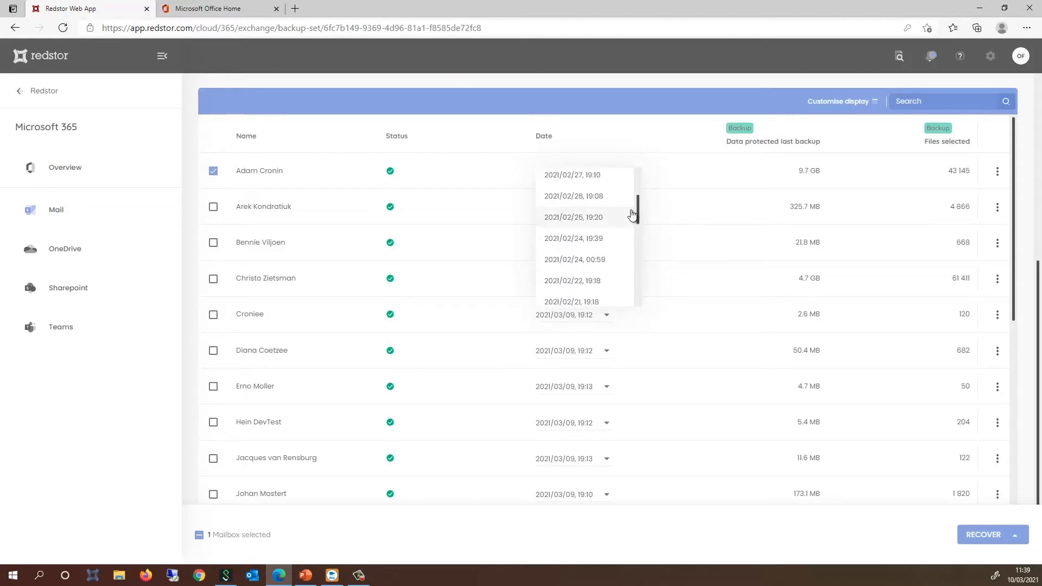
click(771, 175)
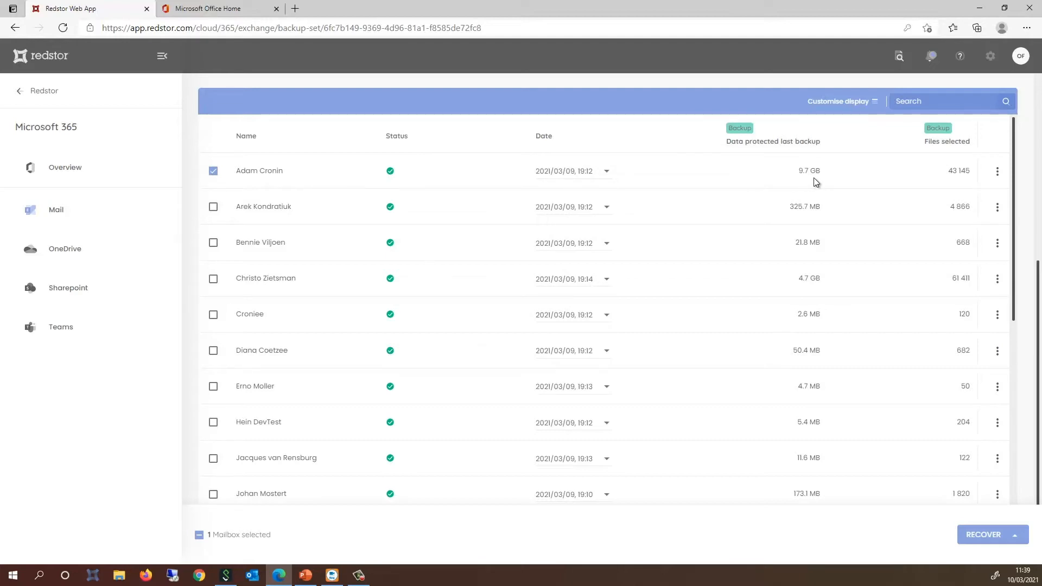
click(1018, 536)
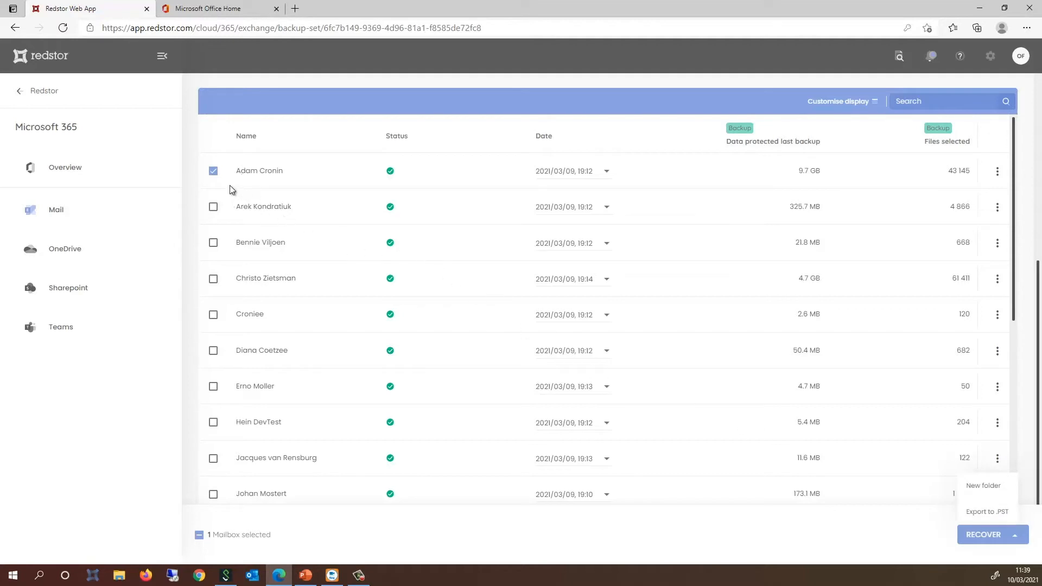
click(213, 172)
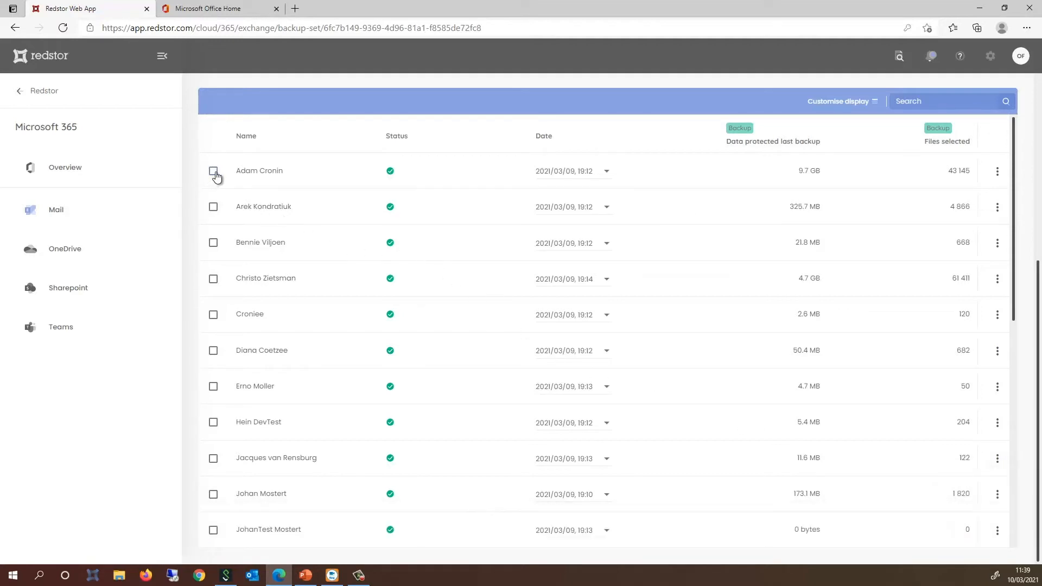
Step: Open the first mailbox's Inbox from the 2021/03/07, 19:07 backup for item-level recovery
click(268, 176)
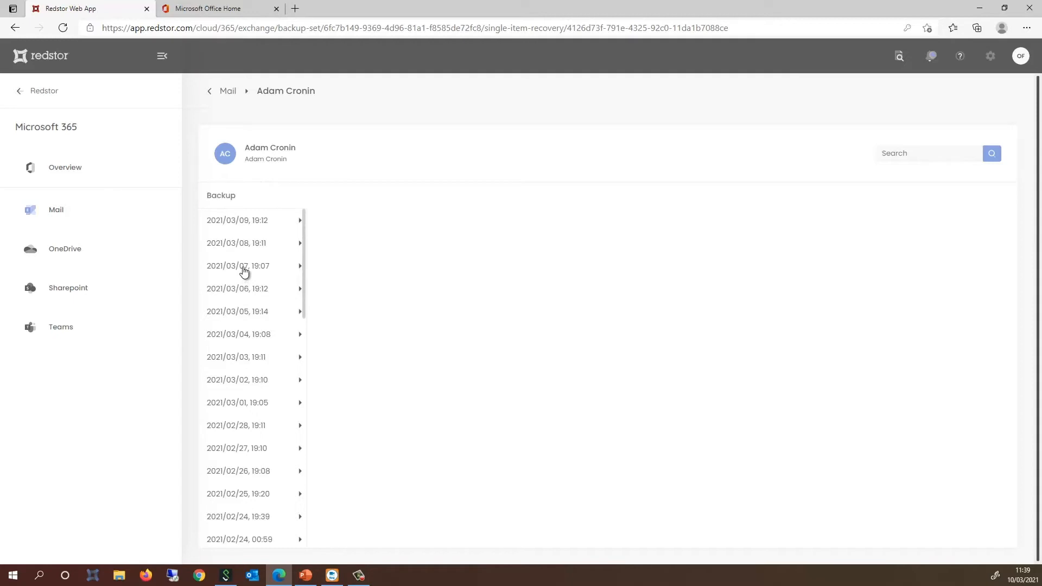
click(243, 273)
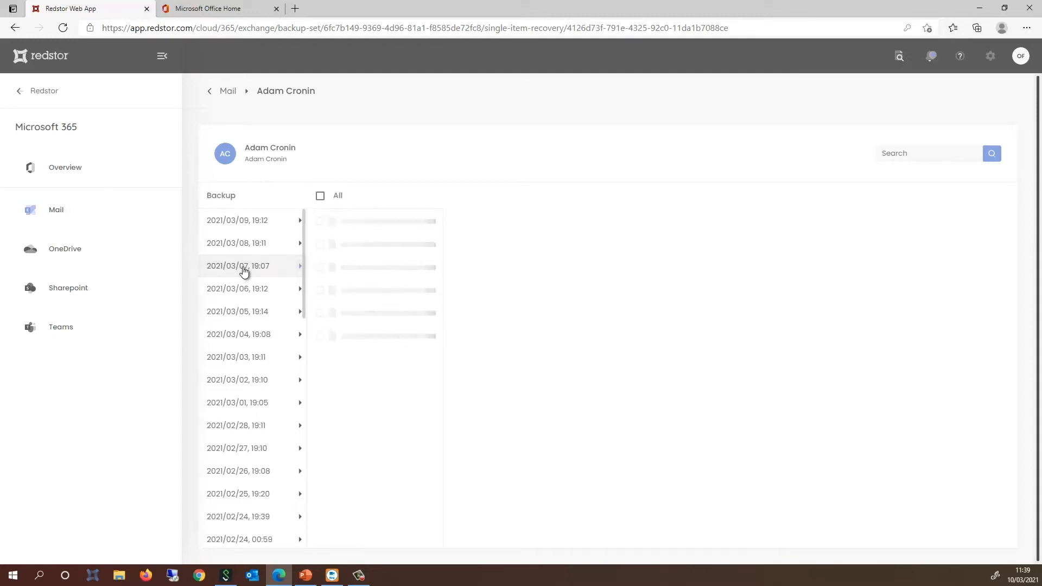
click(356, 272)
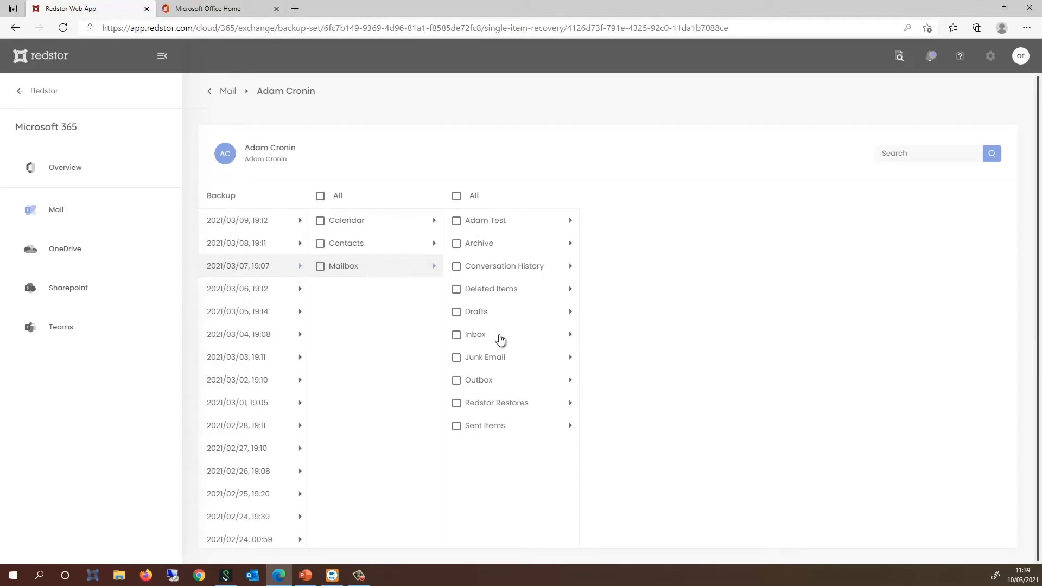
click(501, 339)
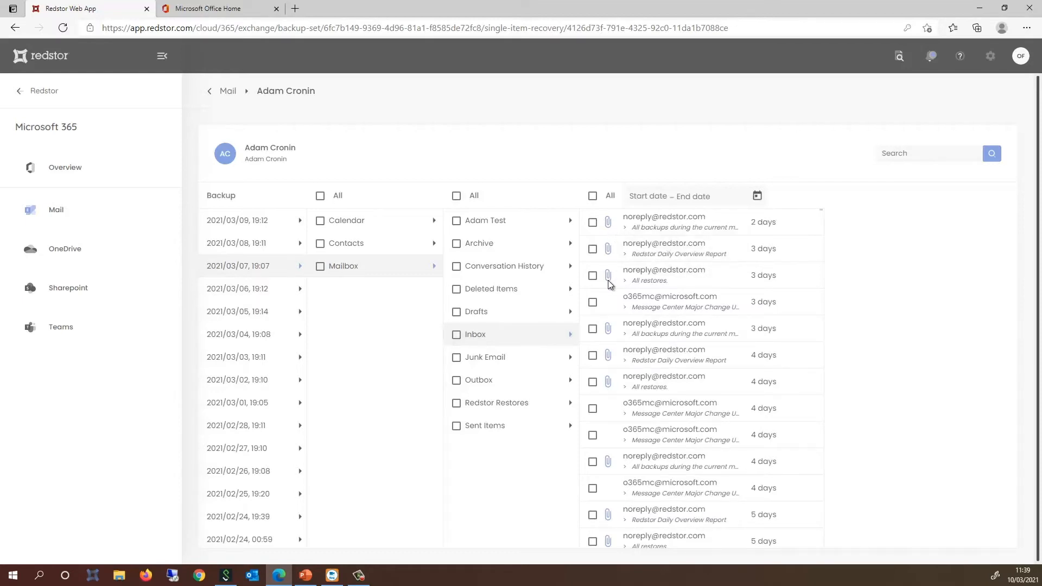
Step: Select the seven newest Inbox emails and choose Export to .PST
click(593, 223)
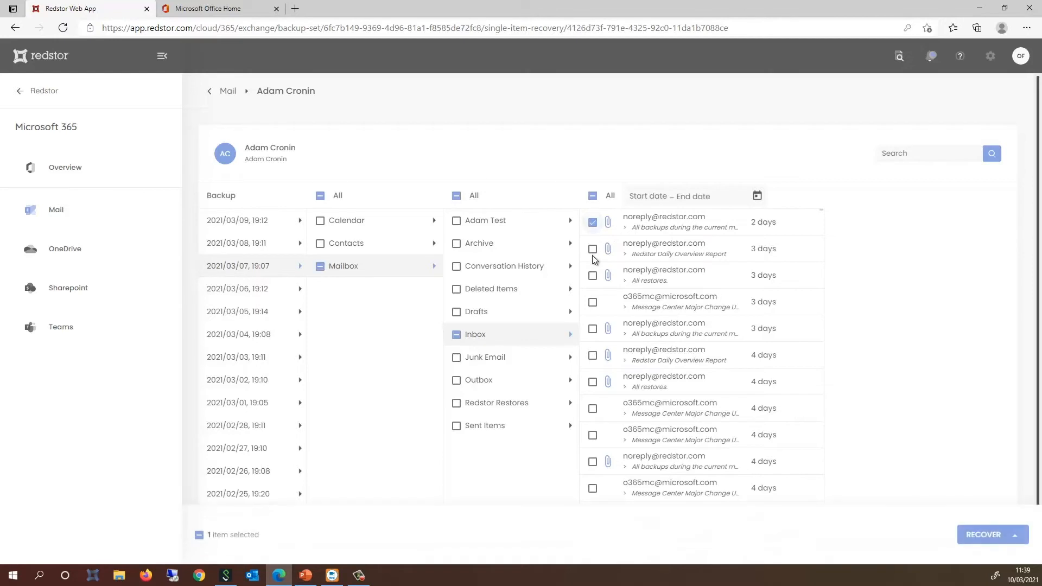
click(592, 250)
click(592, 277)
click(593, 302)
click(593, 329)
click(593, 355)
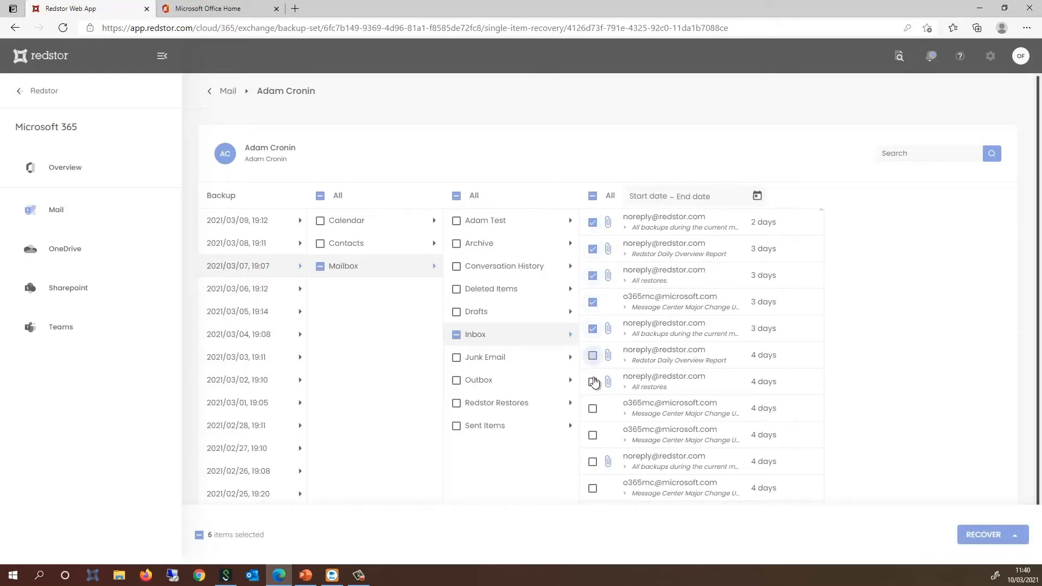
click(592, 382)
click(1013, 535)
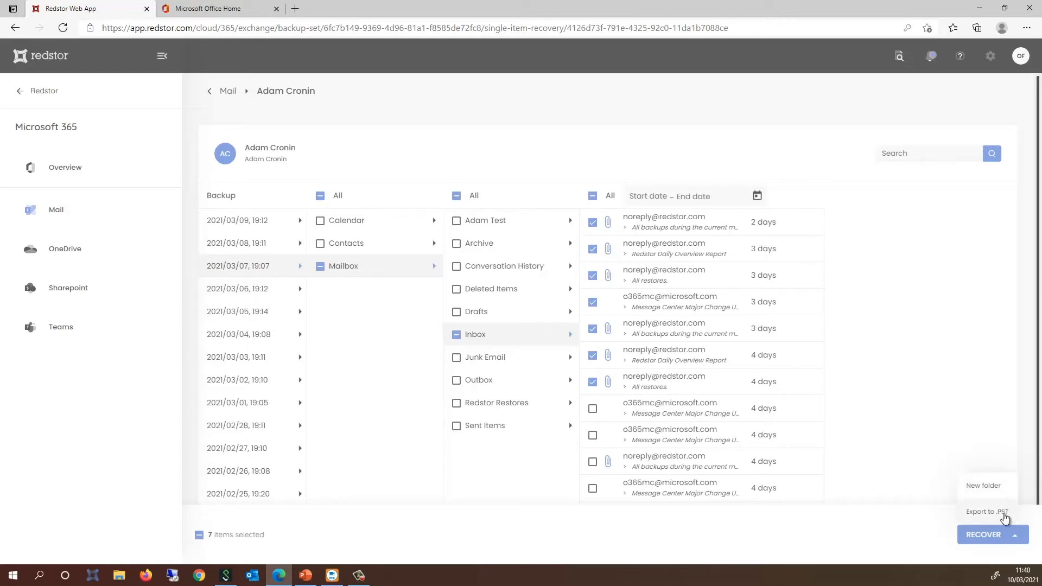
click(1004, 513)
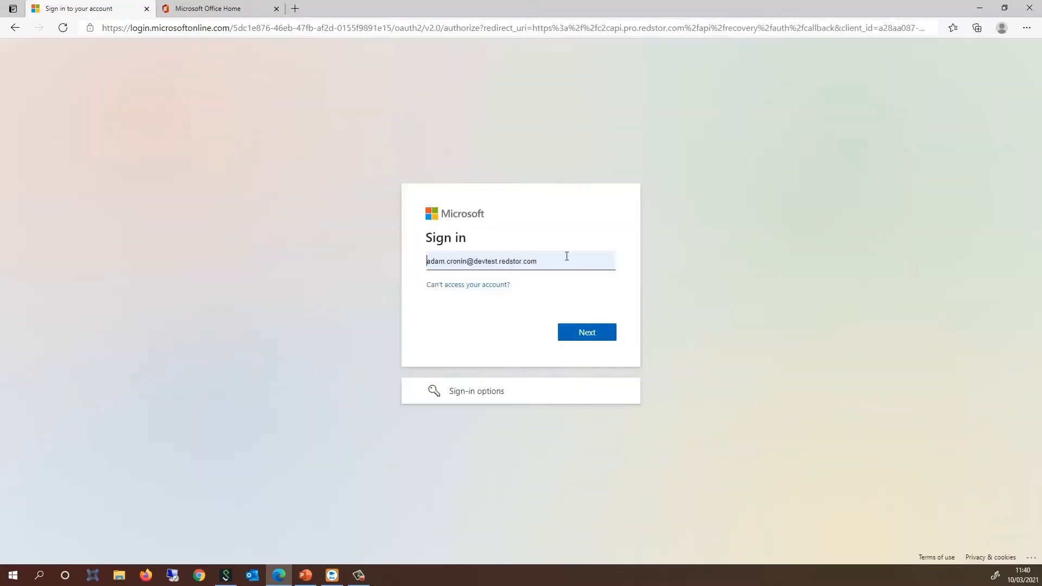
Step: Continue Microsoft sign-in with the prefilled account and submit the password to authorise the export
click(589, 334)
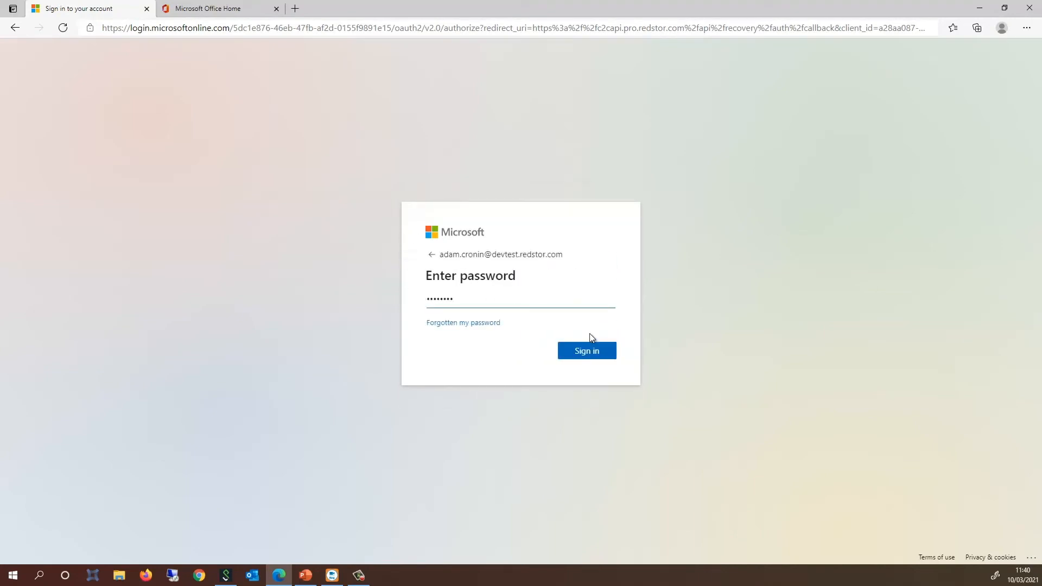
key(Return)
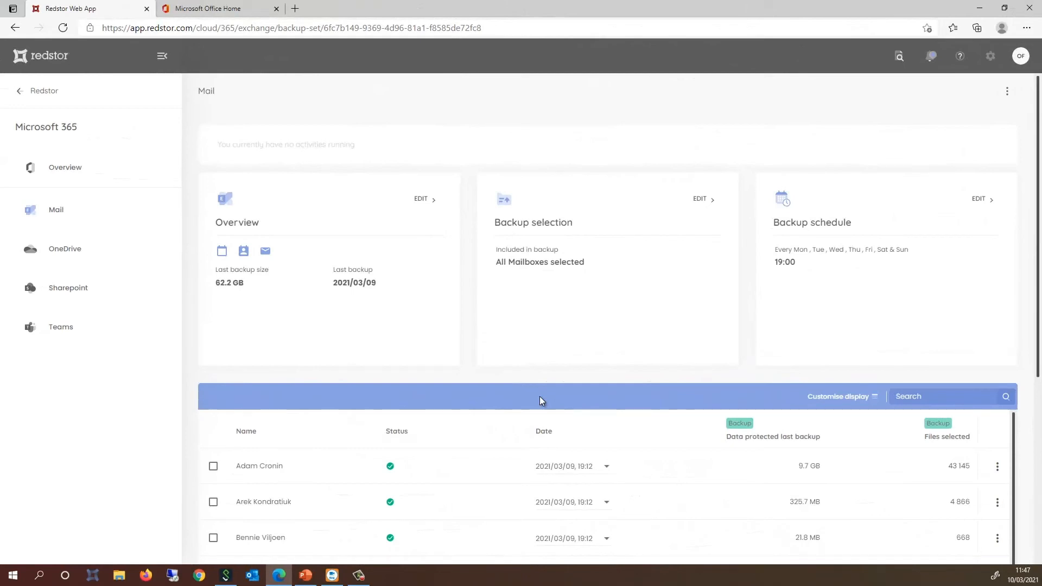
Step: Go to the Microsoft Office Home tab and launch Outlook on the web
click(215, 14)
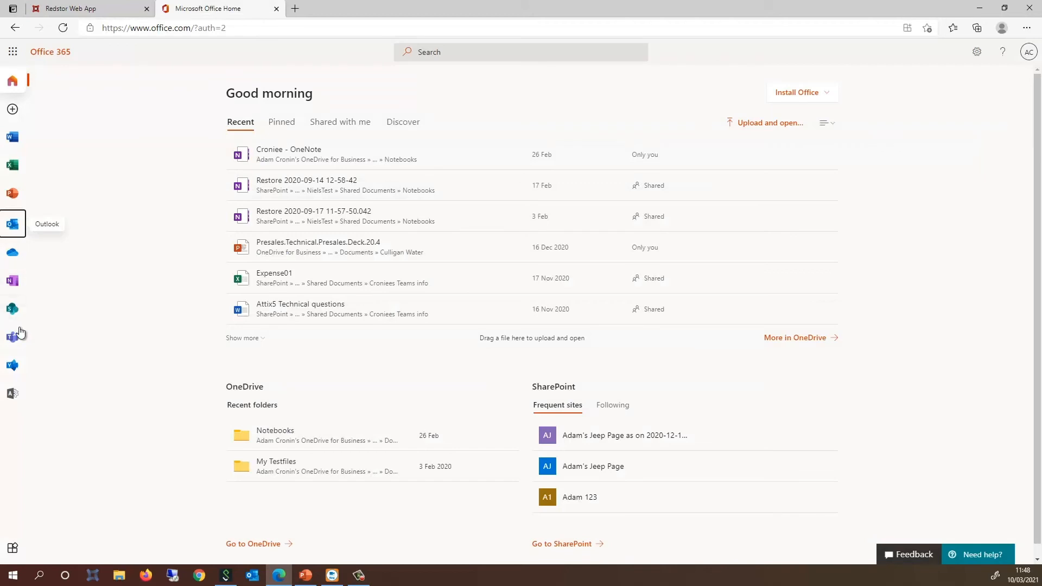
click(14, 223)
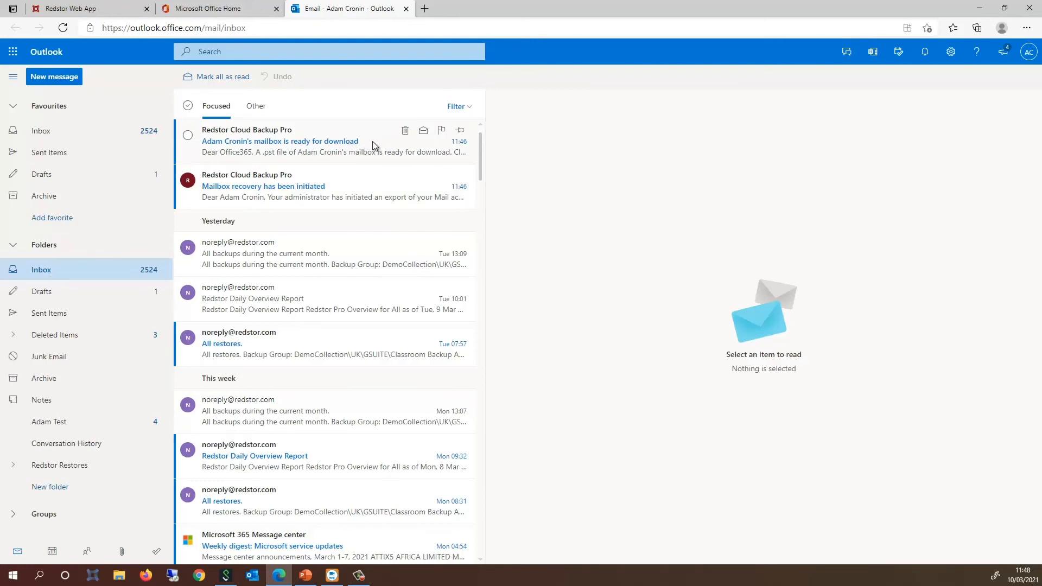
Step: From the 'mailbox is ready for download' email, download the Restored-20210307 .pst and open it
click(373, 146)
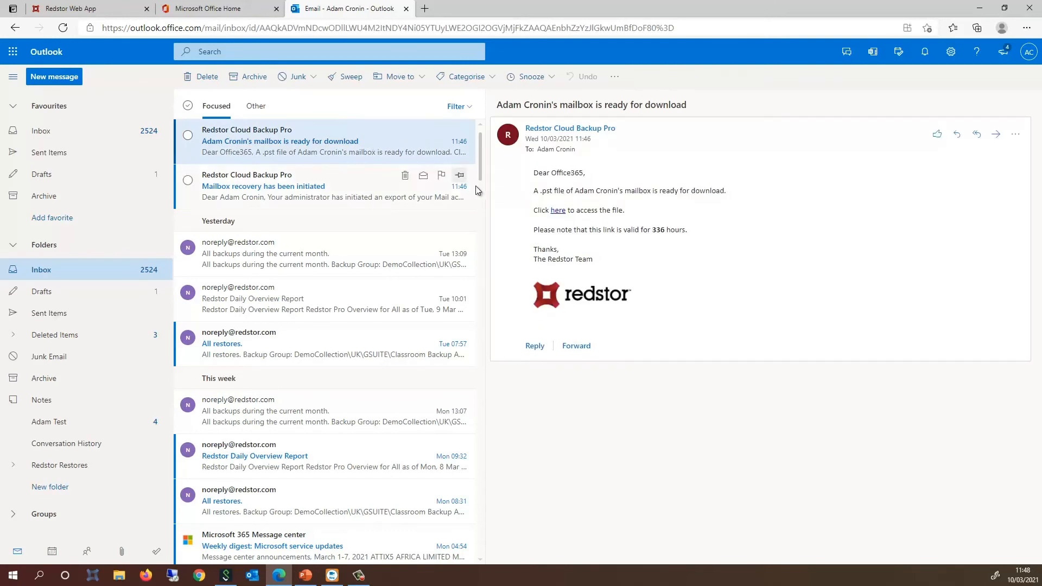
click(557, 212)
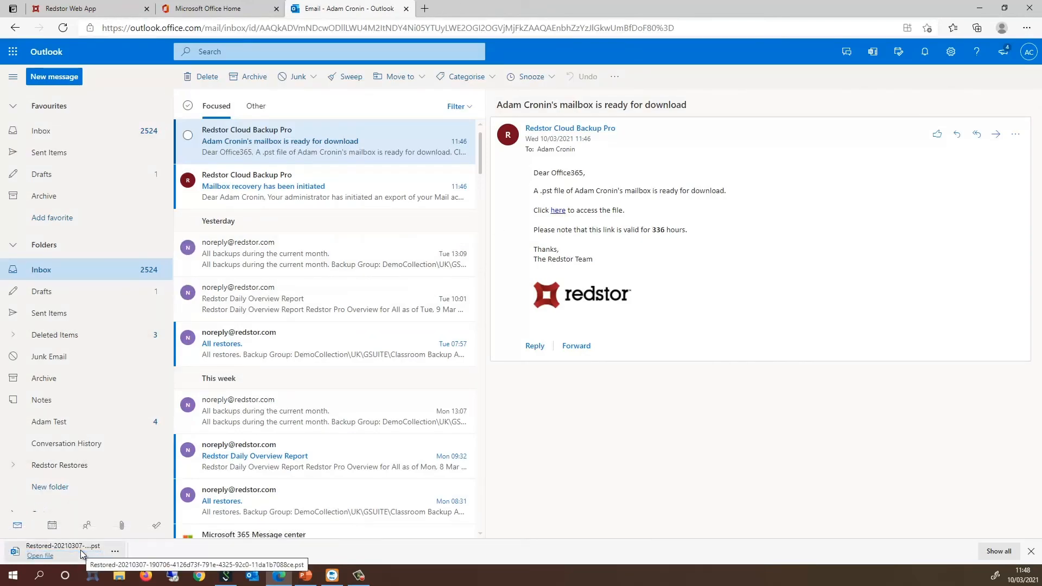
click(81, 550)
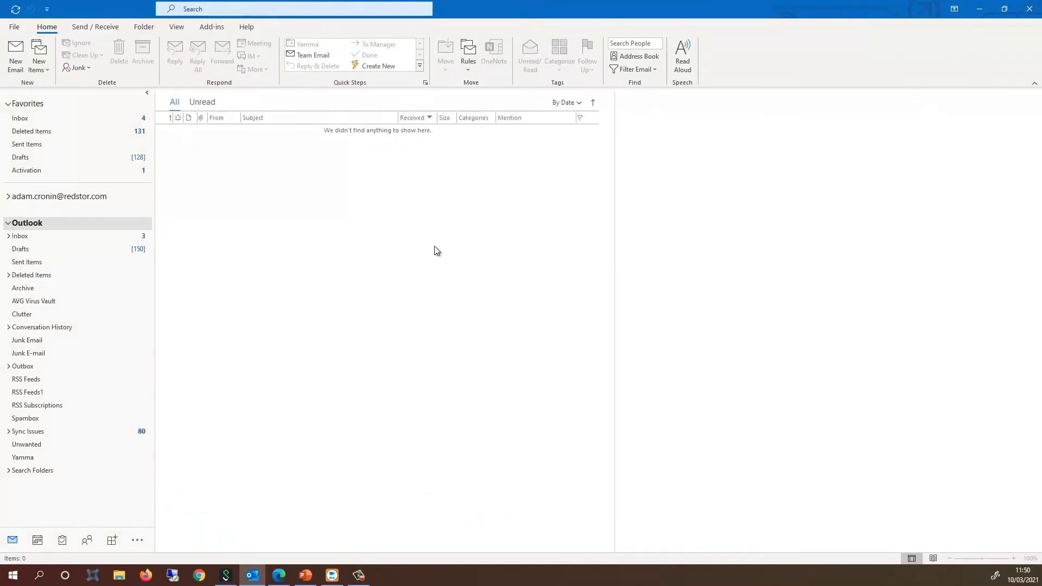
Step: Open Restored-20210307 .pst from Downloads as an Outlook data file and view its Personal folders Inbox
click(14, 27)
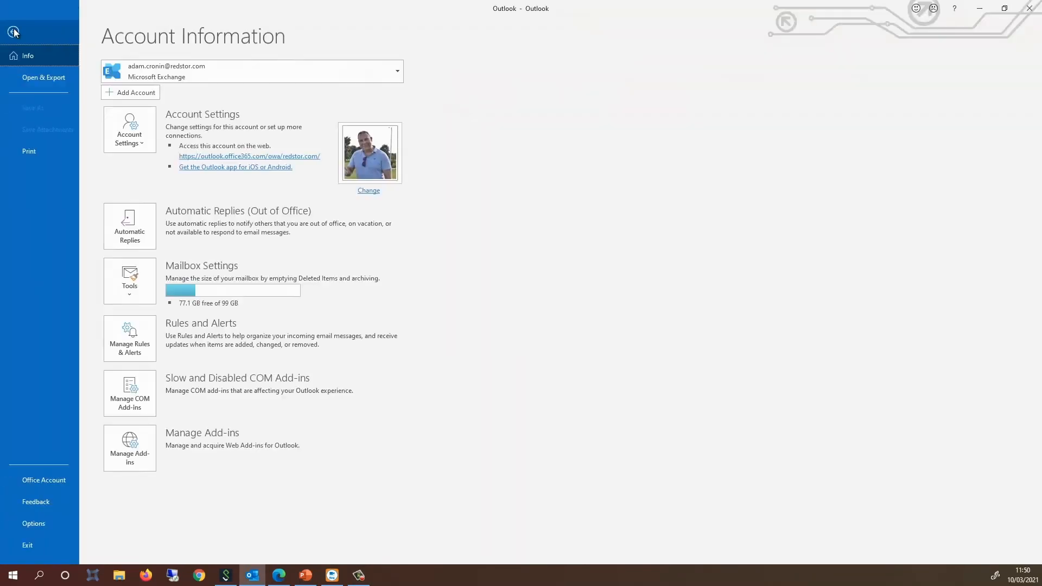
click(49, 78)
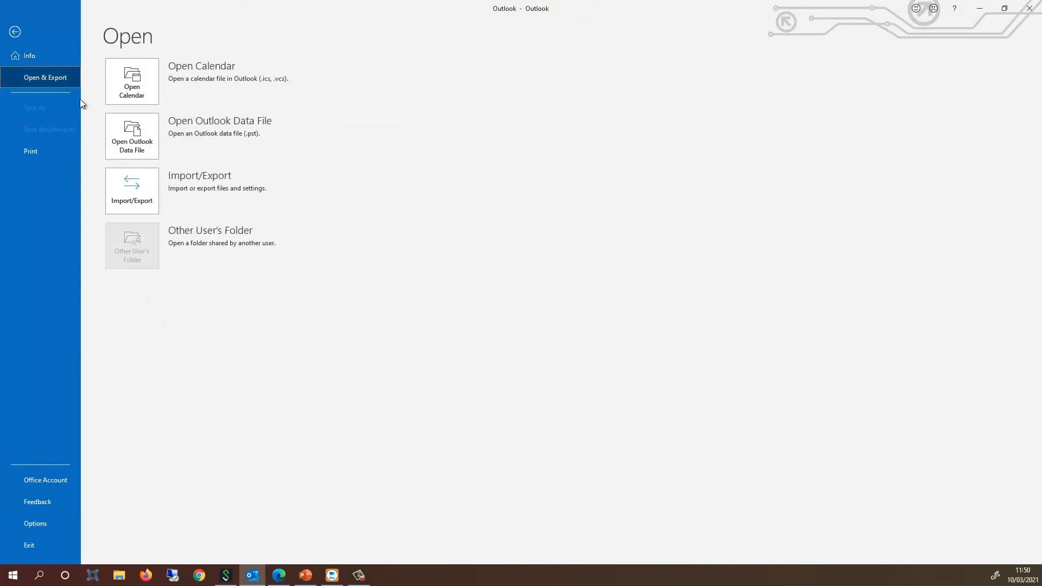
click(145, 134)
click(65, 154)
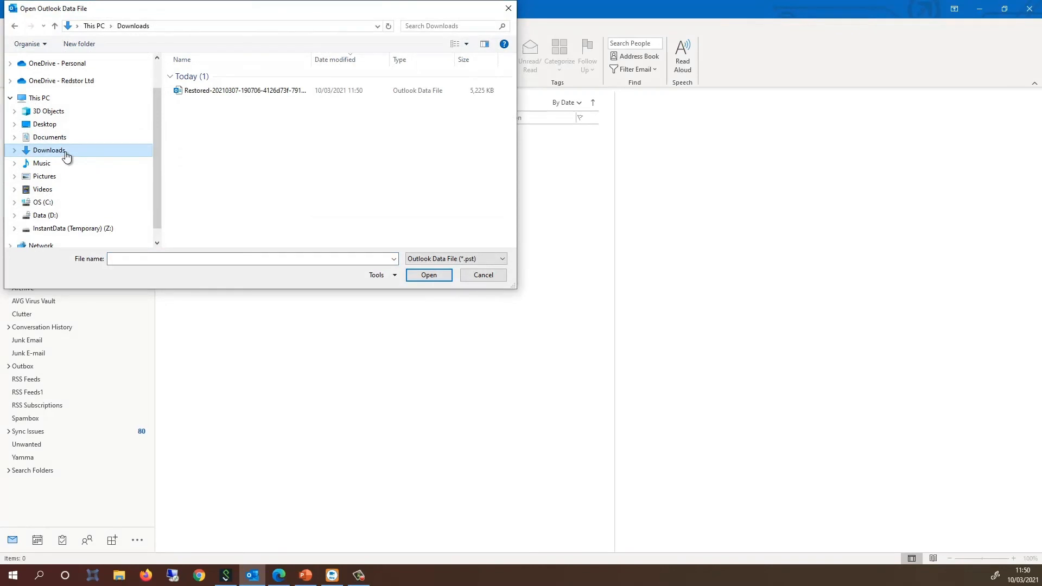
click(251, 93)
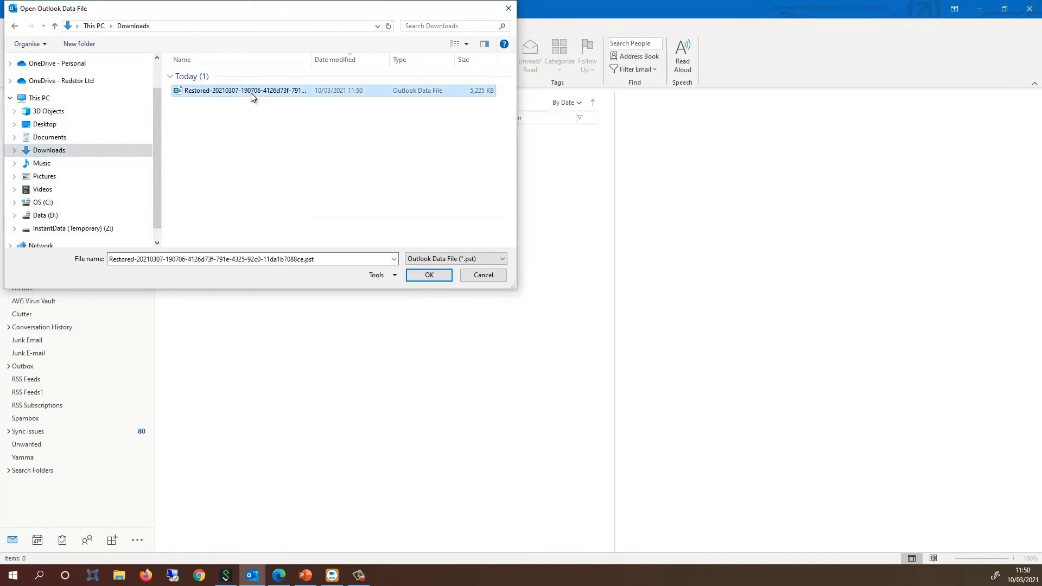
click(429, 275)
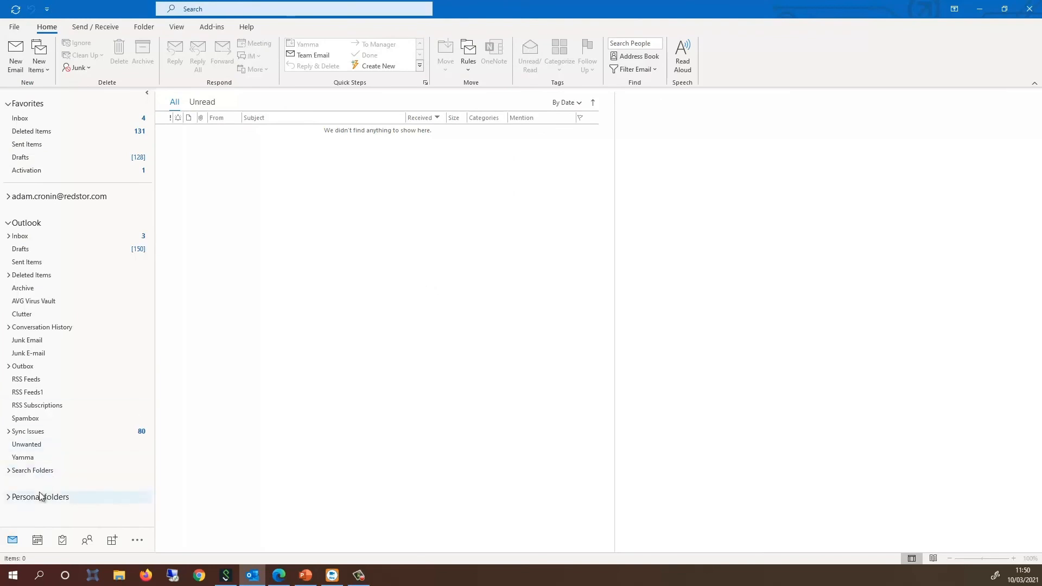
click(30, 495)
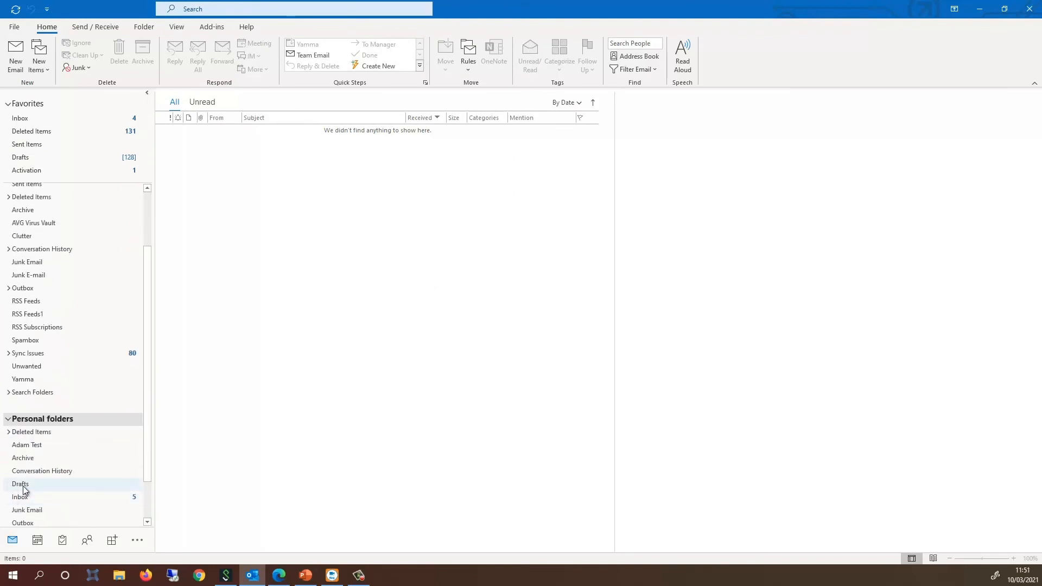
click(25, 496)
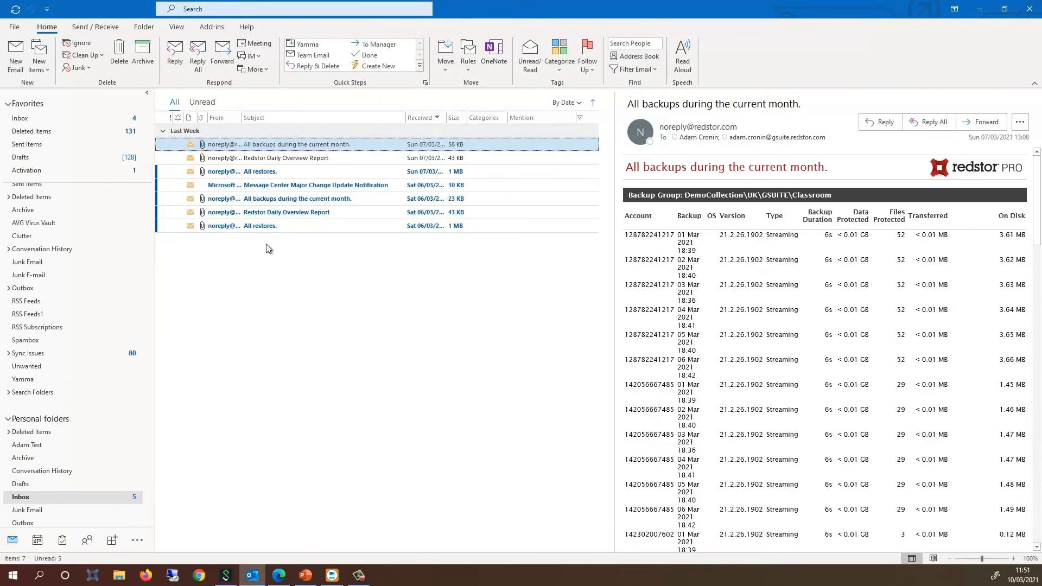